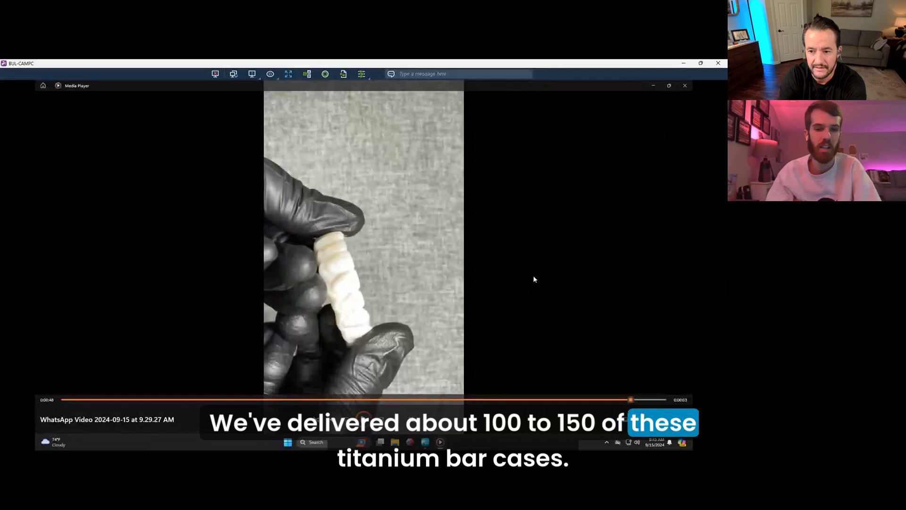
# Replay the WhatsApp clip from 0:00:25 to its end, back on the opening frame
pyautogui.click(366, 399)
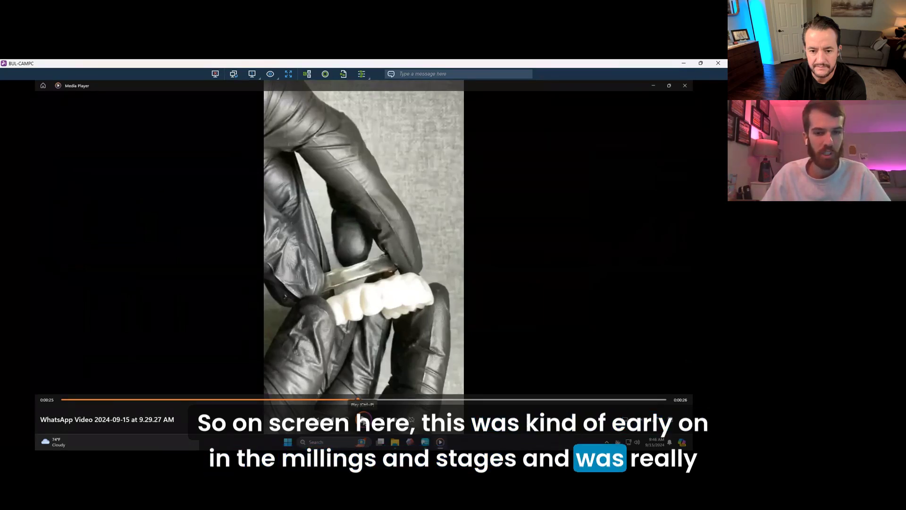
pyautogui.click(363, 418)
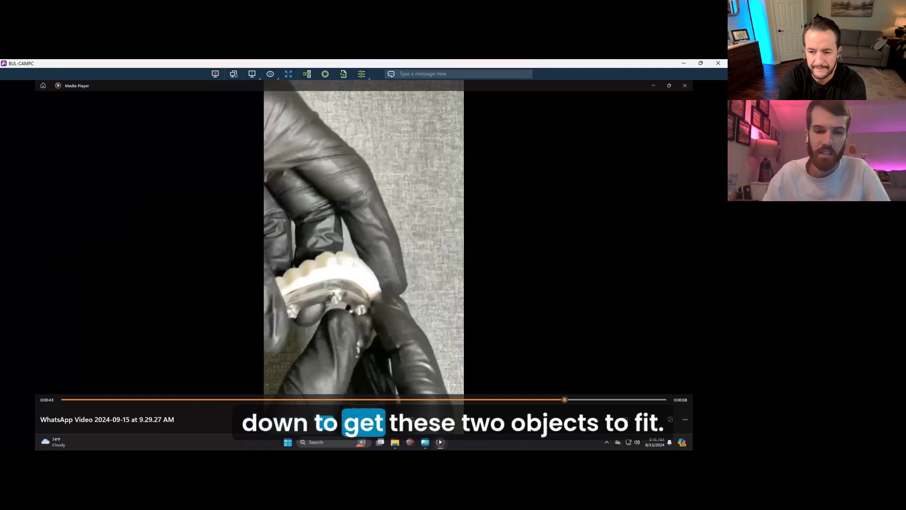
pyautogui.moveTo(372, 395)
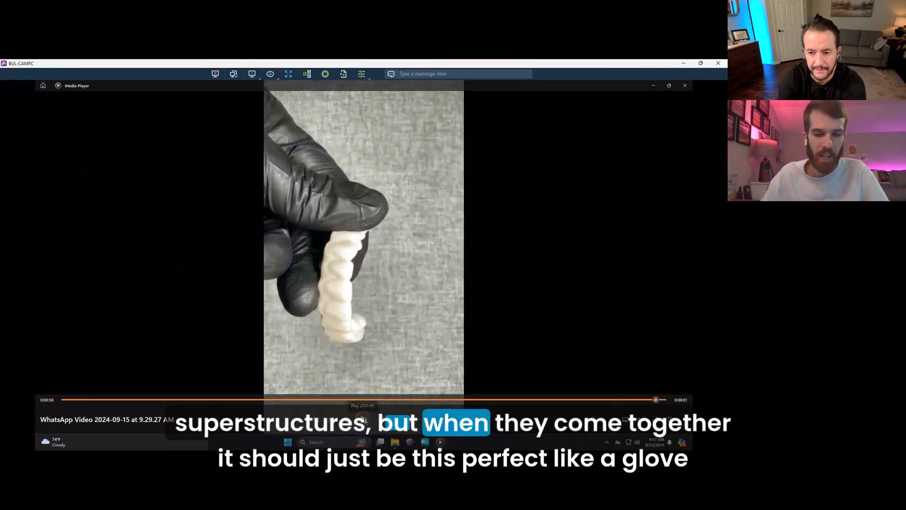
pyautogui.click(364, 420)
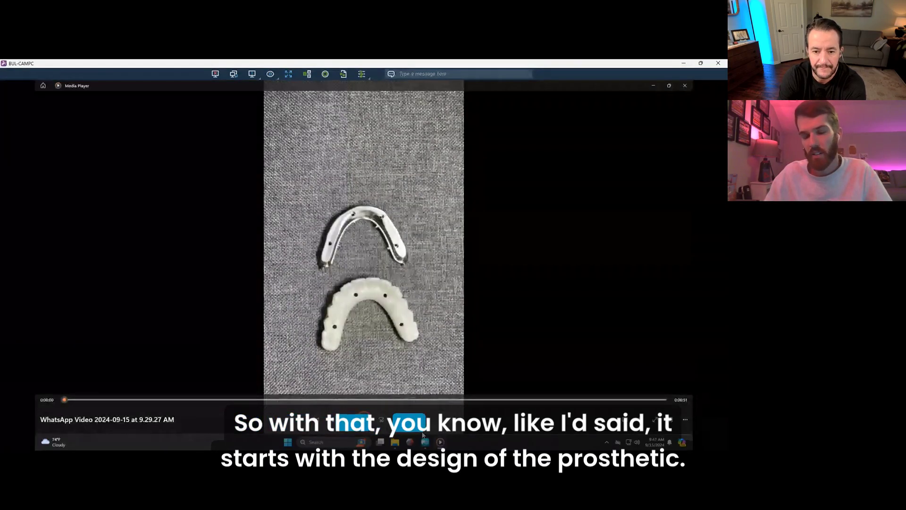
pyautogui.moveTo(426, 442)
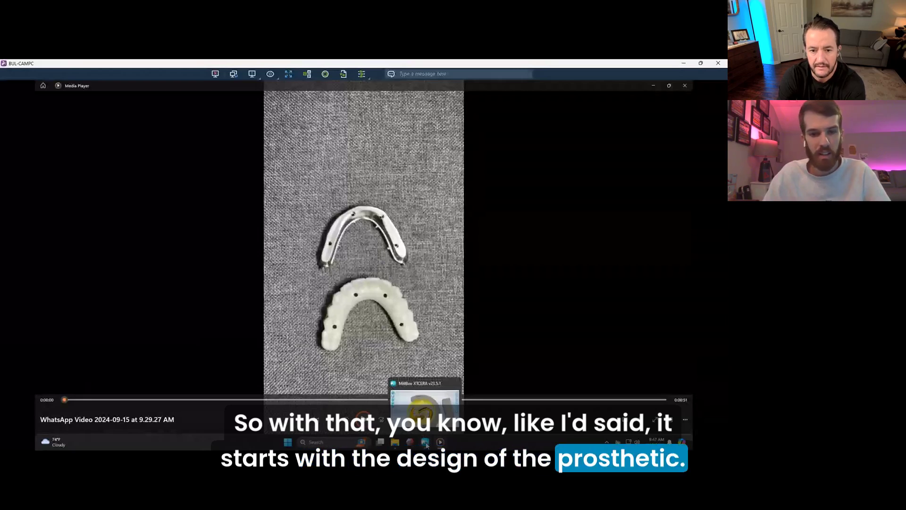
# Bring up the main MillBox job window and orbit around the nested dentures in the puck
pyautogui.click(426, 442)
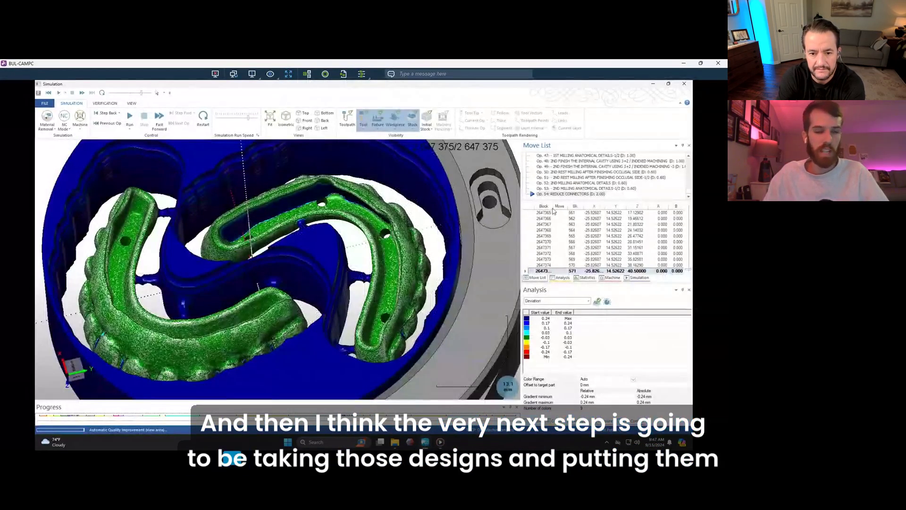
pyautogui.click(653, 83)
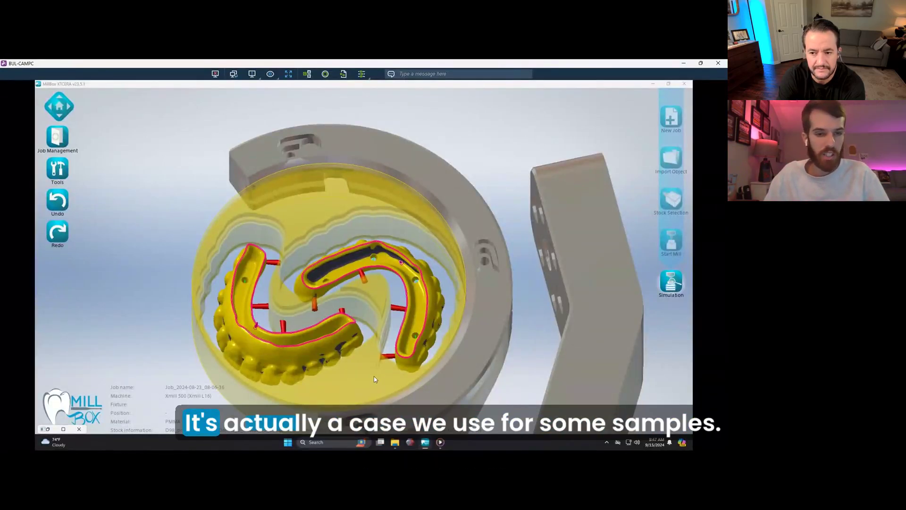
pyautogui.moveTo(371, 376); pyautogui.dragTo(257, 223, button='middle')
pyautogui.moveTo(389, 309); pyautogui.dragTo(431, 191, button='middle')
pyautogui.scroll(8, 432, 193)
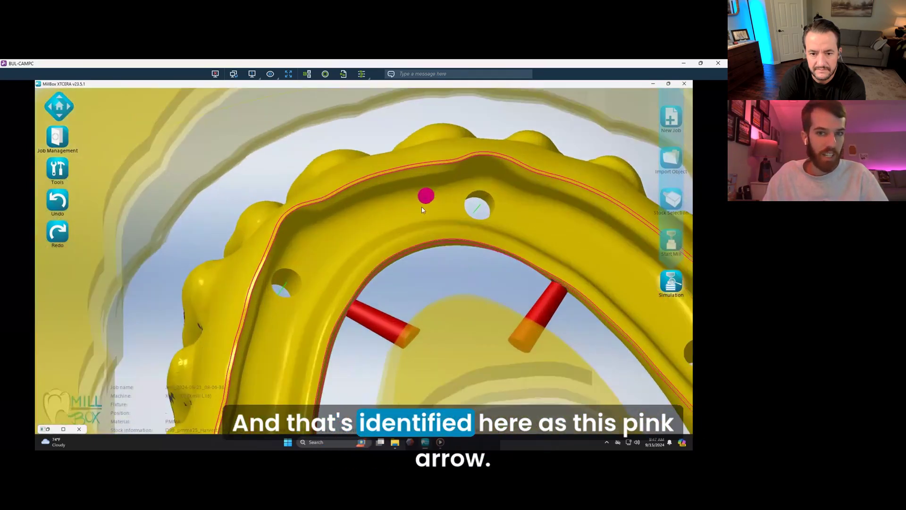
pyautogui.moveTo(423, 210); pyautogui.dragTo(333, 176, button='middle')
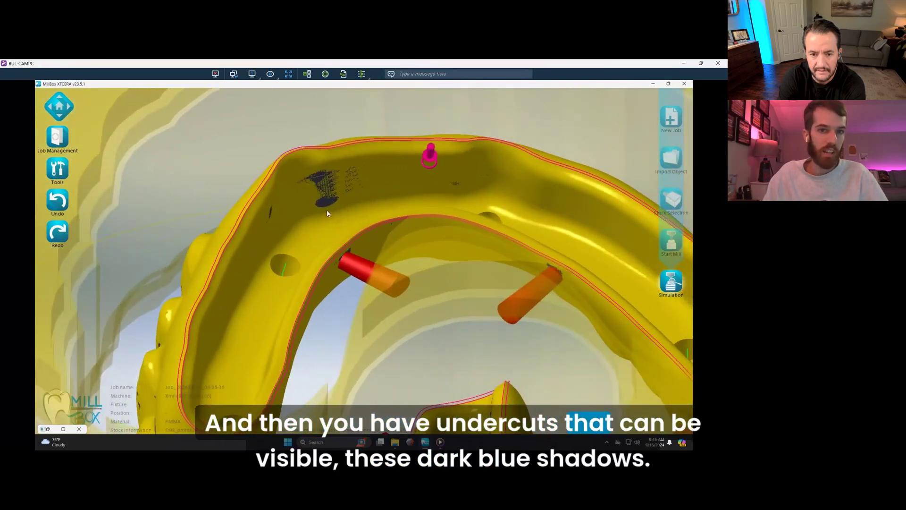
# Inspect the arch undercut shadows, answering No to the move warning to keep the toolpath
pyautogui.moveTo(348, 208); pyautogui.dragTo(307, 161, button='middle')
pyautogui.scroll(-6, 326, 193)
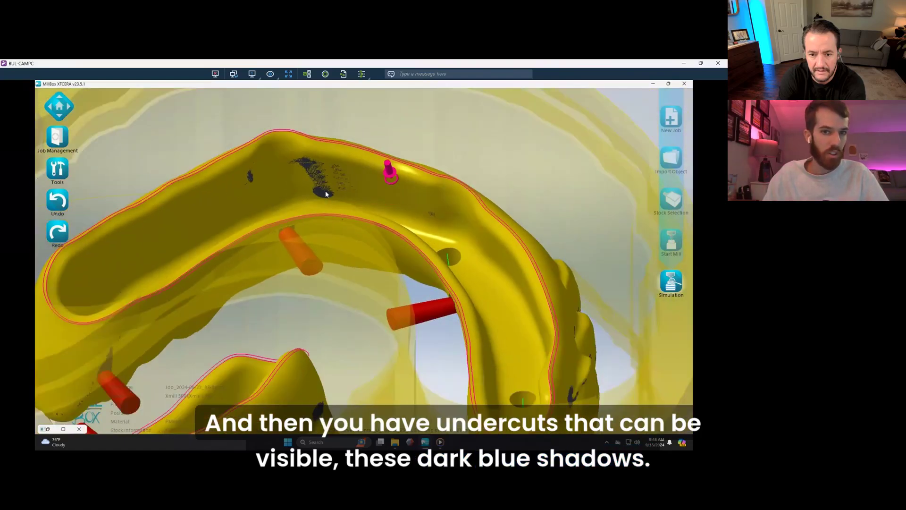
pyautogui.moveTo(313, 233); pyautogui.dragTo(332, 302, button='middle')
pyautogui.moveTo(432, 304); pyautogui.dragTo(530, 263, button='middle')
pyautogui.moveTo(530, 264); pyautogui.dragTo(469, 280)
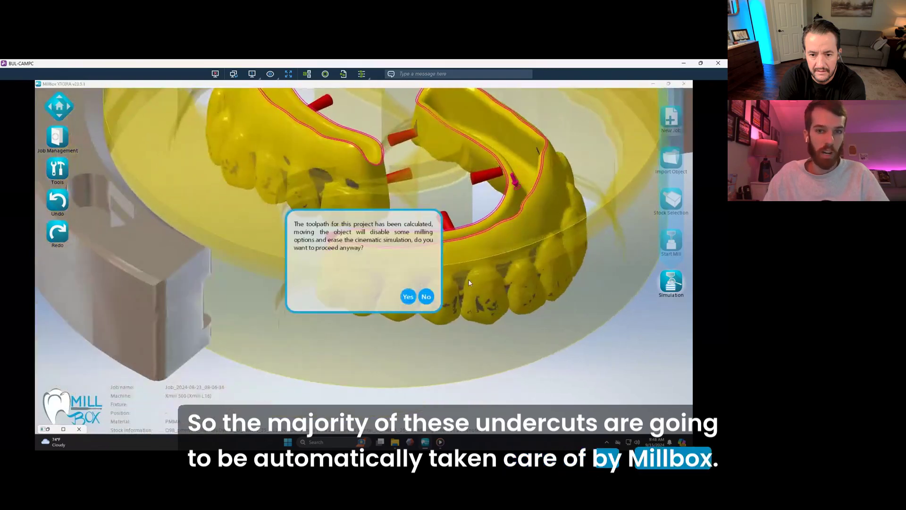
pyautogui.click(426, 296)
pyautogui.moveTo(408, 234); pyautogui.dragTo(346, 248, button='middle')
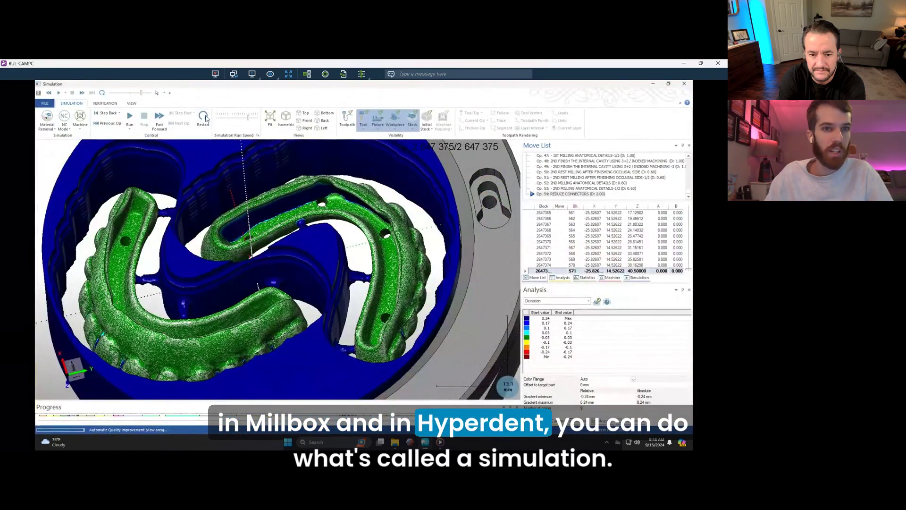
# Zoom and tilt the Simulation view onto both arches' ±0.24 mm deviation map
pyautogui.scroll(-5, 294, 273)
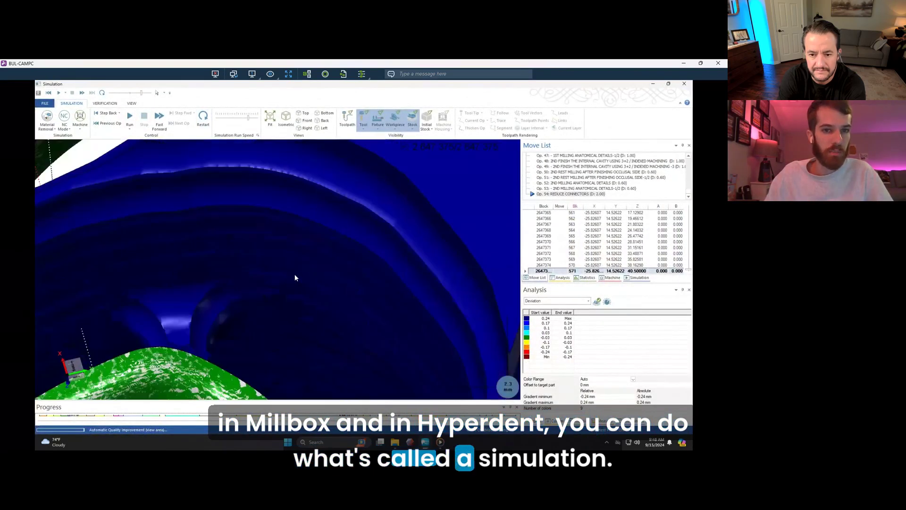
pyautogui.scroll(-3, 294, 273)
pyautogui.scroll(4, 295, 274)
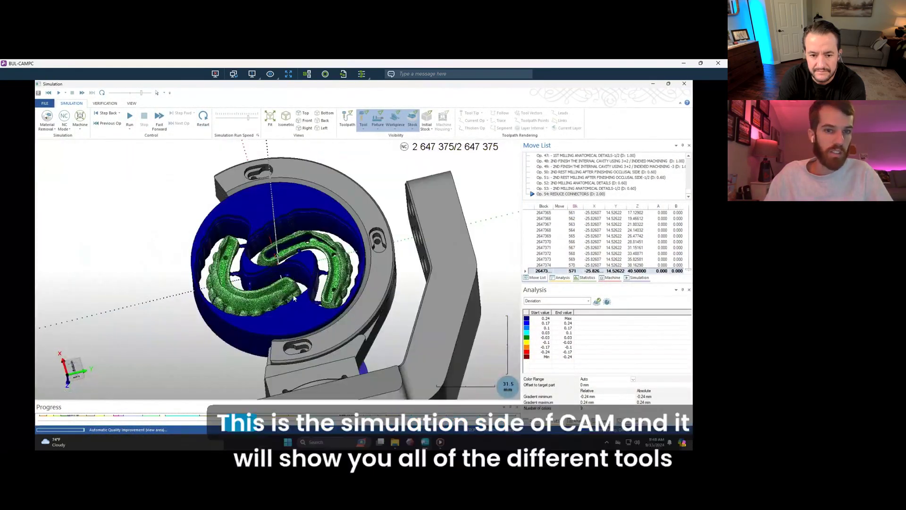
pyautogui.moveTo(294, 274); pyautogui.dragTo(290, 293)
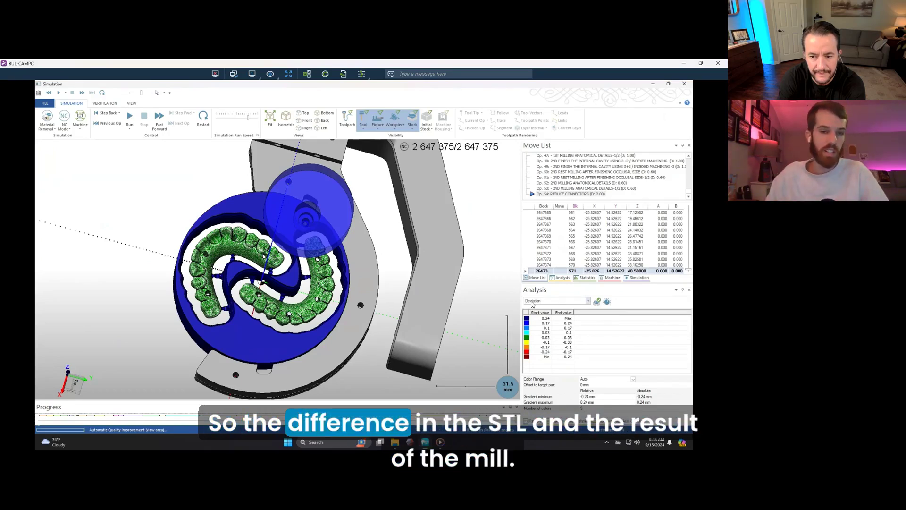
pyautogui.scroll(8, 310, 307)
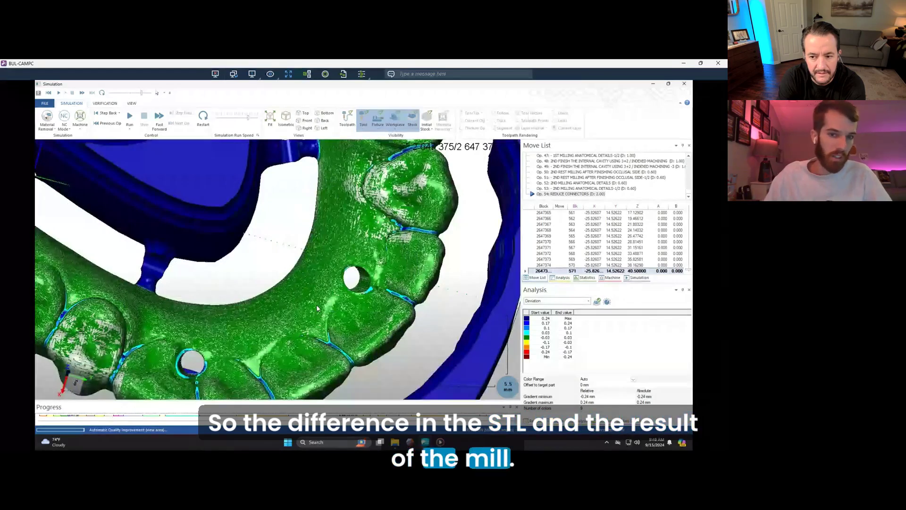
pyautogui.moveTo(305, 325); pyautogui.dragTo(324, 299, button='middle')
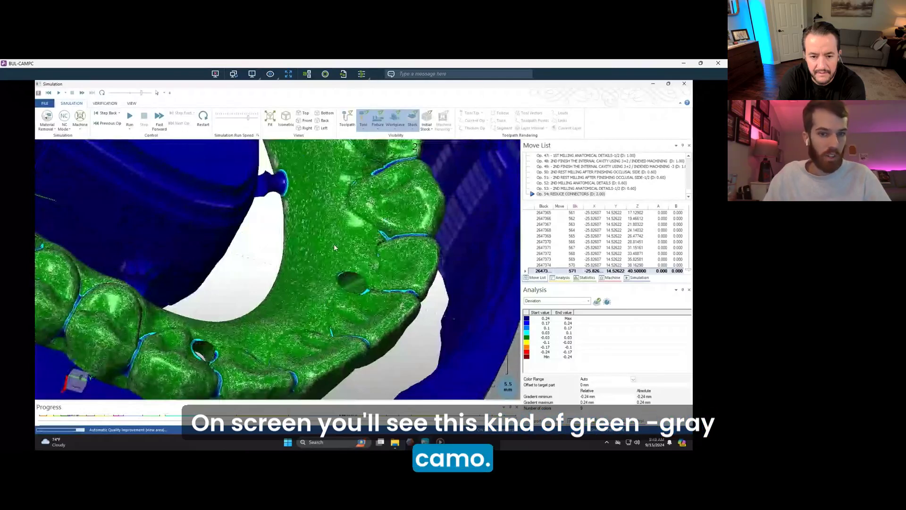
pyautogui.moveTo(333, 243); pyautogui.dragTo(193, 297, button='middle')
pyautogui.scroll(5, 376, 290)
pyautogui.scroll(-4, 377, 291)
pyautogui.scroll(-3, 420, 298)
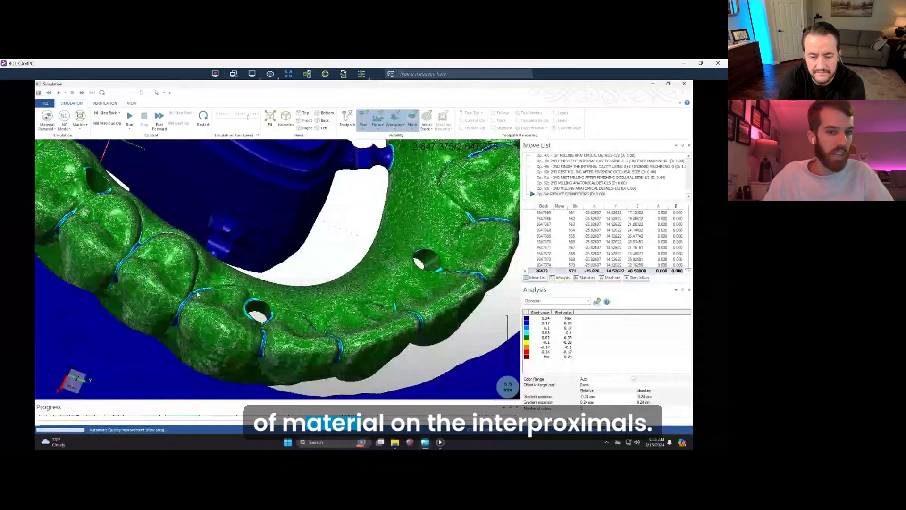
pyautogui.scroll(5, 226, 303)
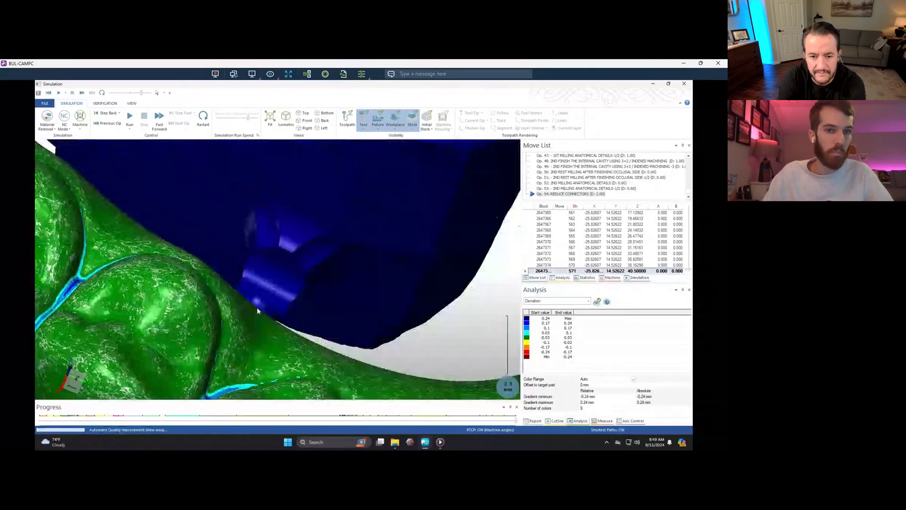
pyautogui.scroll(-12, 257, 307)
pyautogui.moveTo(259, 299); pyautogui.dragTo(277, 232, button='middle')
pyautogui.scroll(5, 286, 289)
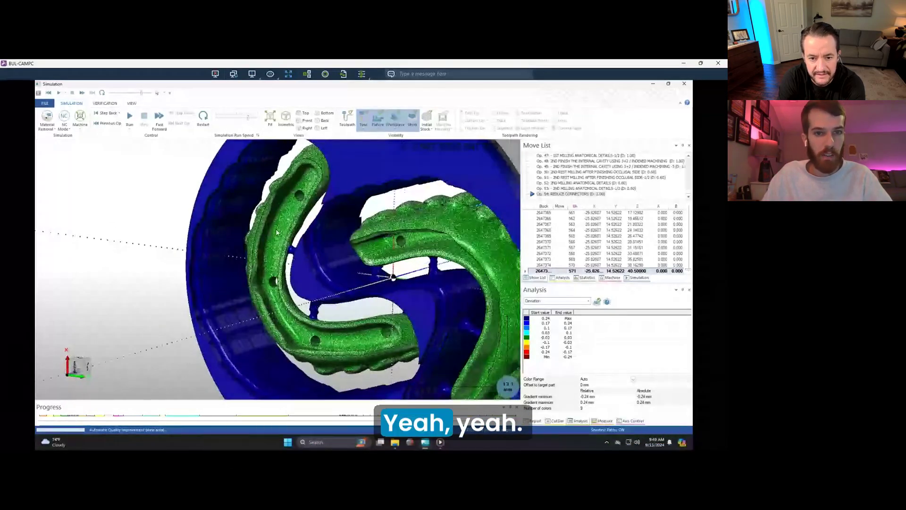
pyautogui.scroll(5, 275, 268)
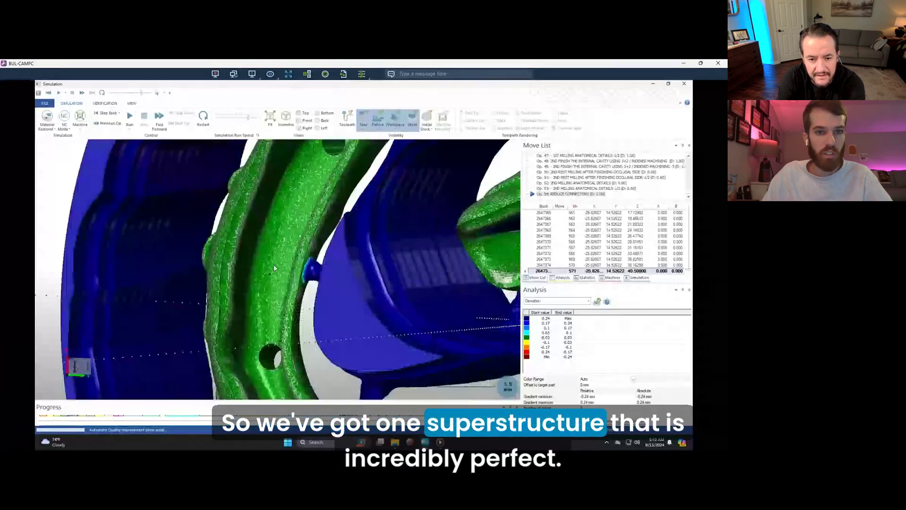
pyautogui.moveTo(275, 268); pyautogui.dragTo(300, 252, button='middle')
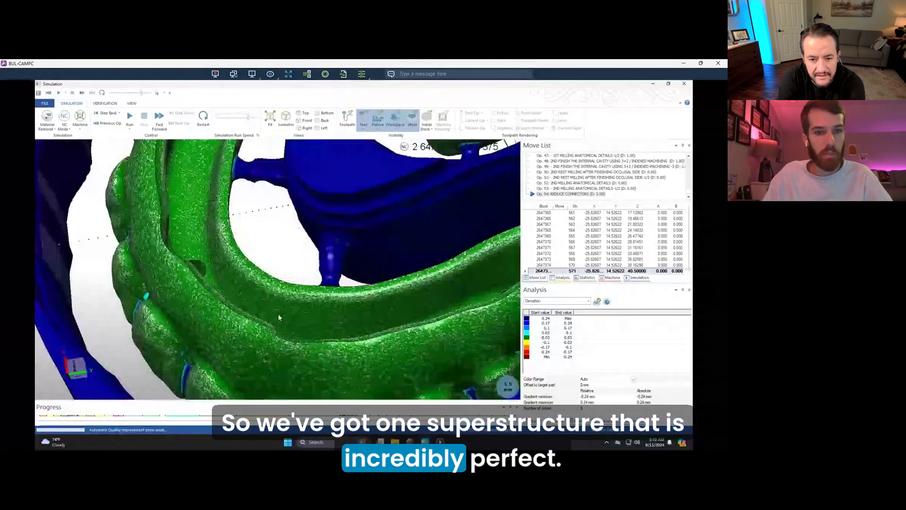
pyautogui.moveTo(279, 313); pyautogui.dragTo(271, 282, button='middle')
# Zoom in on the green bar, then back out to the whole puck's deviation colouring
pyautogui.scroll(3, 279, 304)
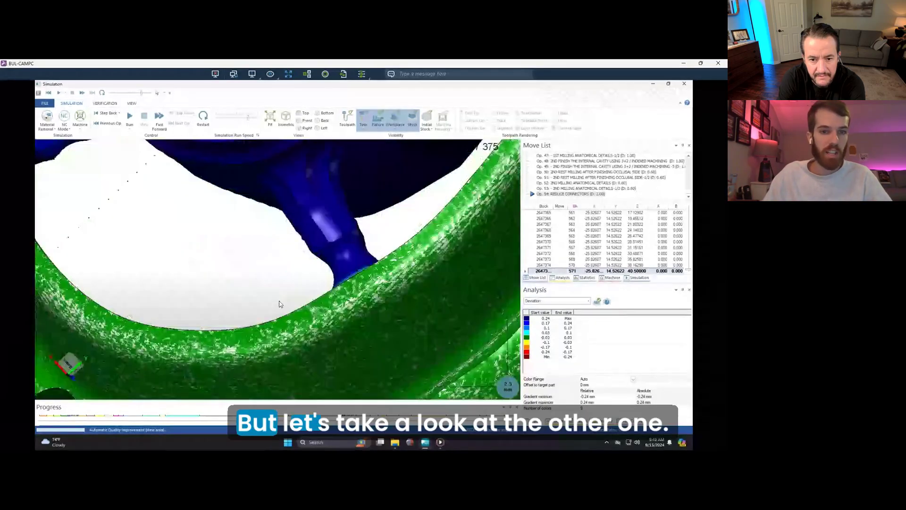
pyautogui.scroll(-5, 279, 304)
pyautogui.moveTo(295, 256); pyautogui.dragTo(292, 278, button='middle')
pyautogui.scroll(1, 277, 313)
pyautogui.scroll(5, 256, 279)
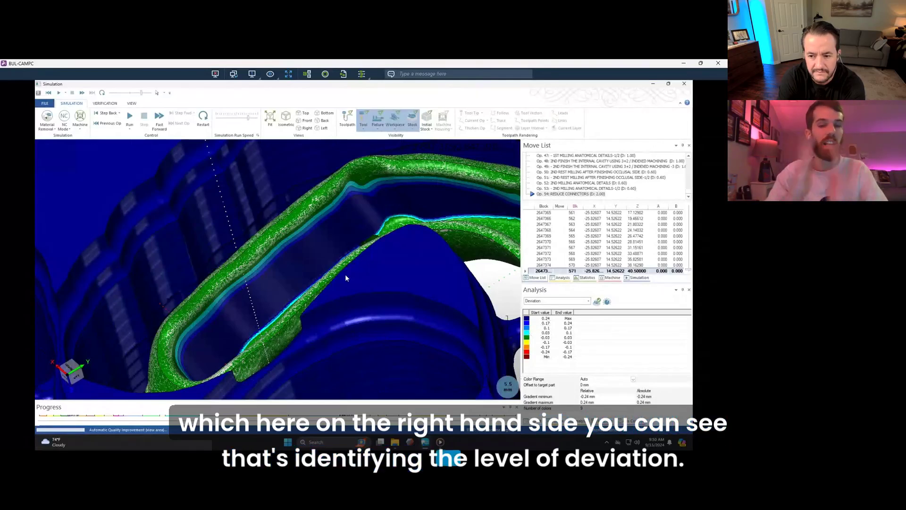
pyautogui.moveTo(322, 273); pyautogui.dragTo(272, 295, button='middle')
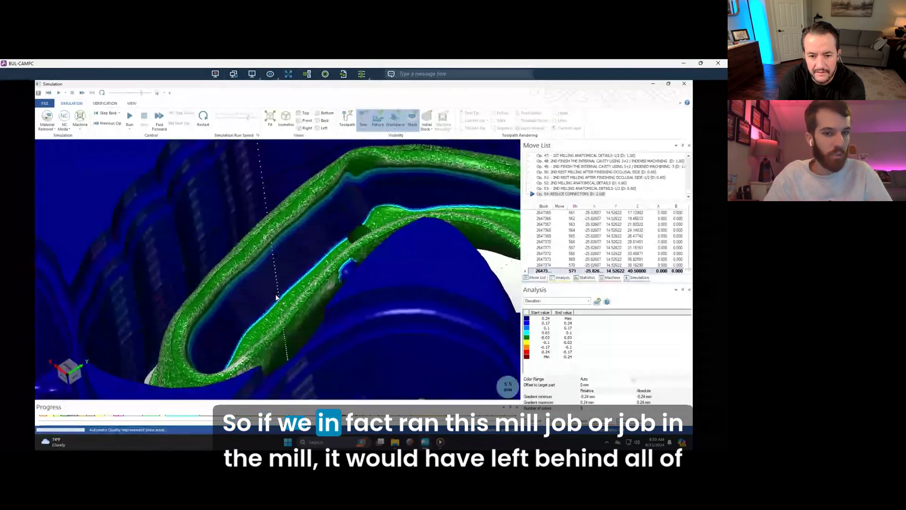
pyautogui.scroll(3, 276, 298)
pyautogui.scroll(-3, 276, 297)
pyautogui.scroll(-5, 276, 298)
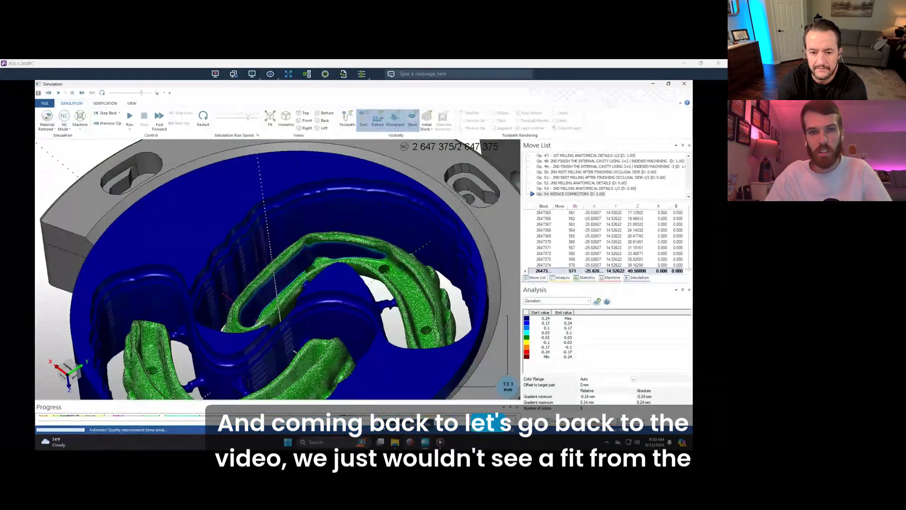
# Minimize the Simulation window and bring up the WhatsApp video of the milled piece
pyautogui.click(654, 85)
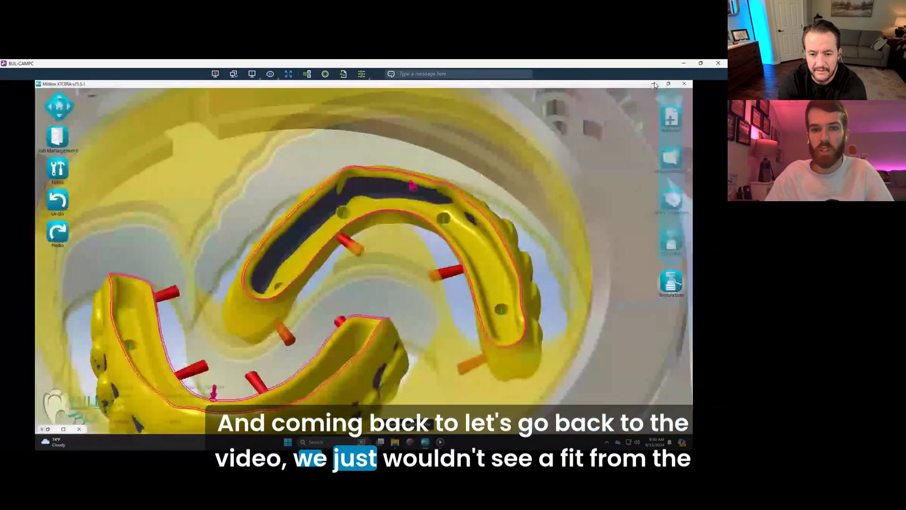
pyautogui.click(440, 443)
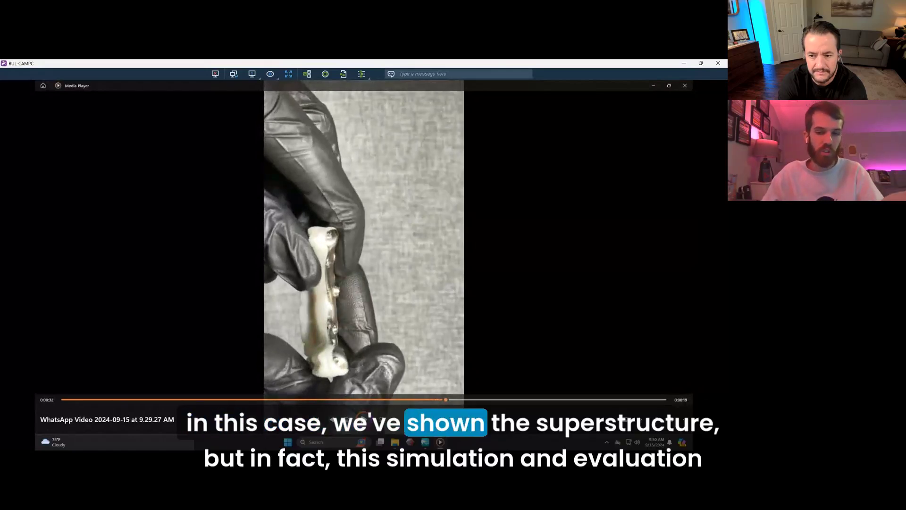
# Restore MillBox and bring its Simulation window with the ±0.24 mm deviation map forward
pyautogui.moveTo(425, 442)
pyautogui.click(428, 413)
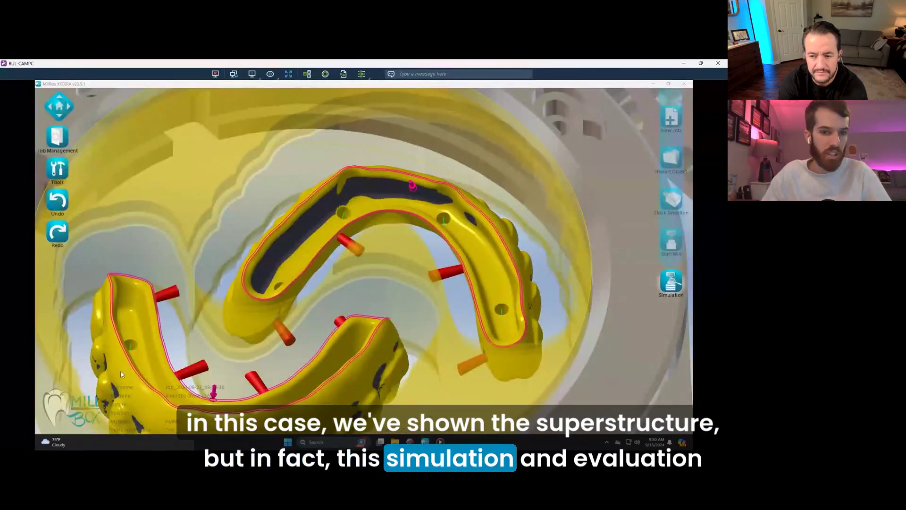
pyautogui.click(63, 430)
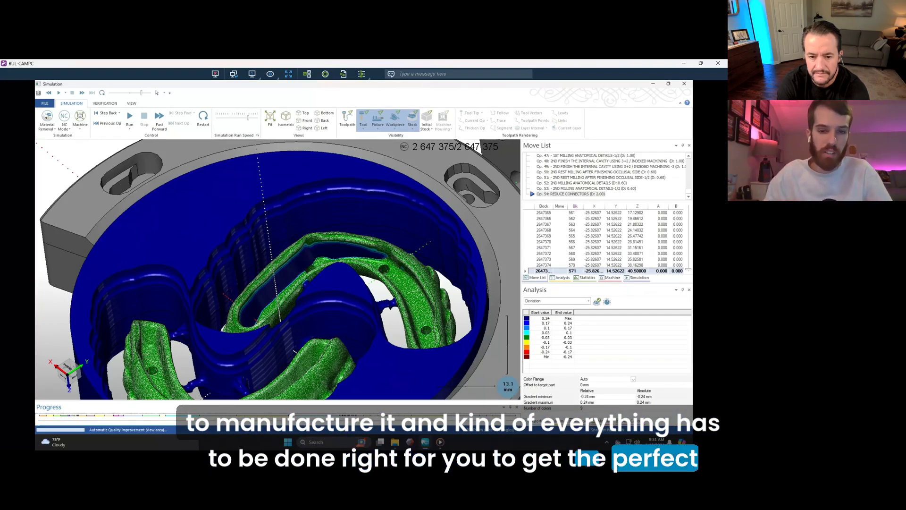
pyautogui.moveTo(424, 442)
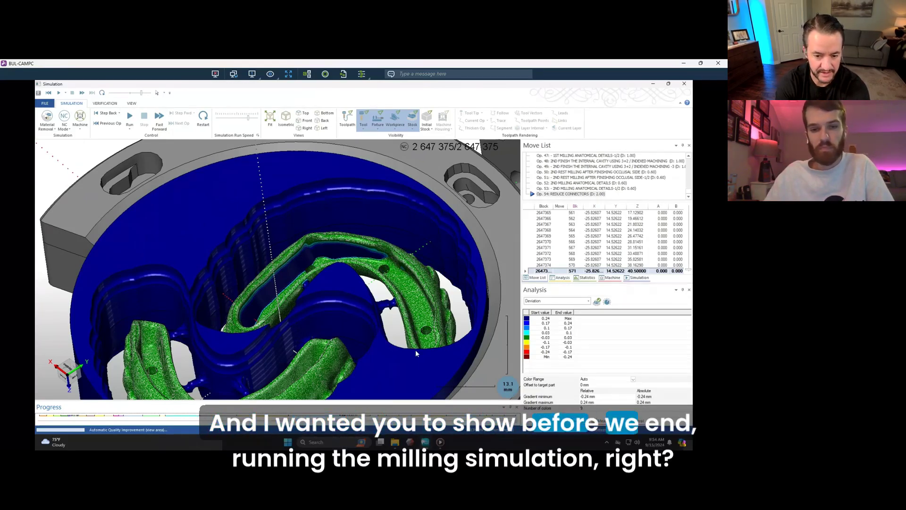
pyautogui.moveTo(440, 442)
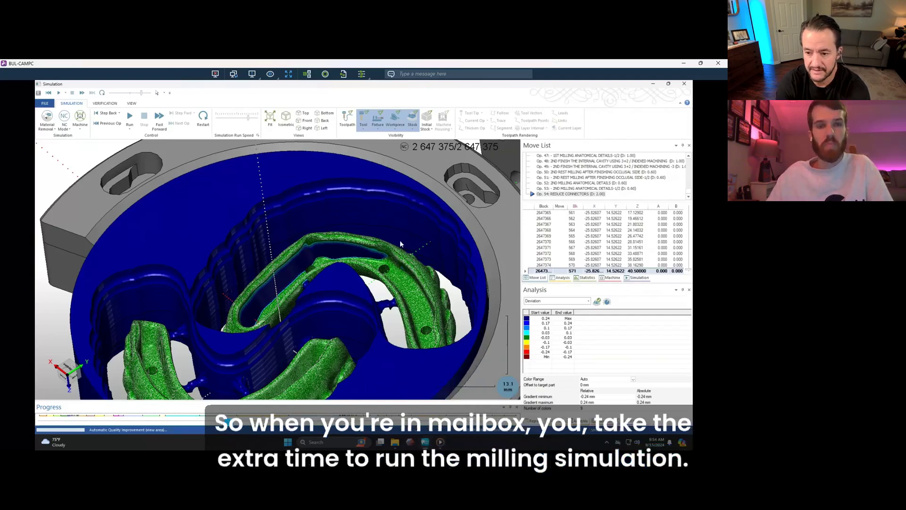
# Restart the simulation from the first roughing operation, view under the disc, and run it
pyautogui.click(203, 121)
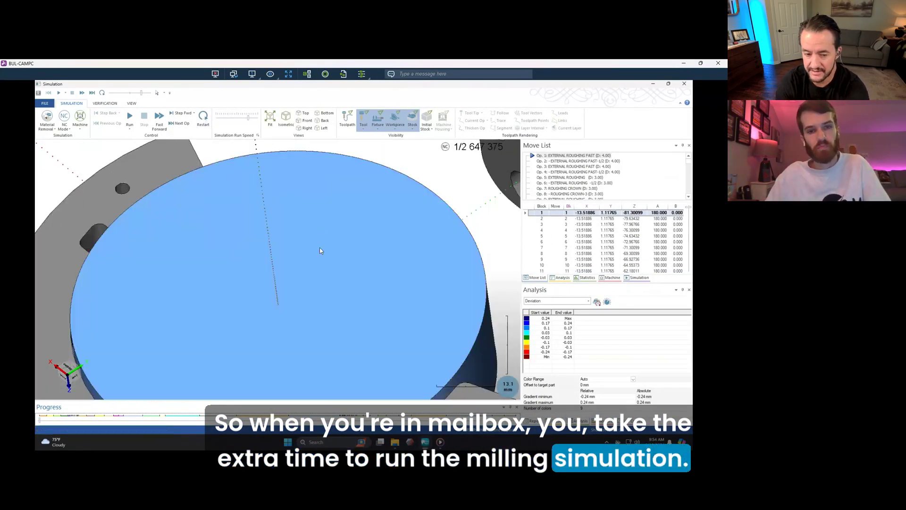
pyautogui.scroll(2, 320, 253)
pyautogui.scroll(-5, 319, 250)
pyautogui.scroll(2, 313, 276)
pyautogui.moveTo(312, 276); pyautogui.dragTo(293, 234, button='middle')
pyautogui.scroll(2, 308, 262)
pyautogui.scroll(-5, 308, 262)
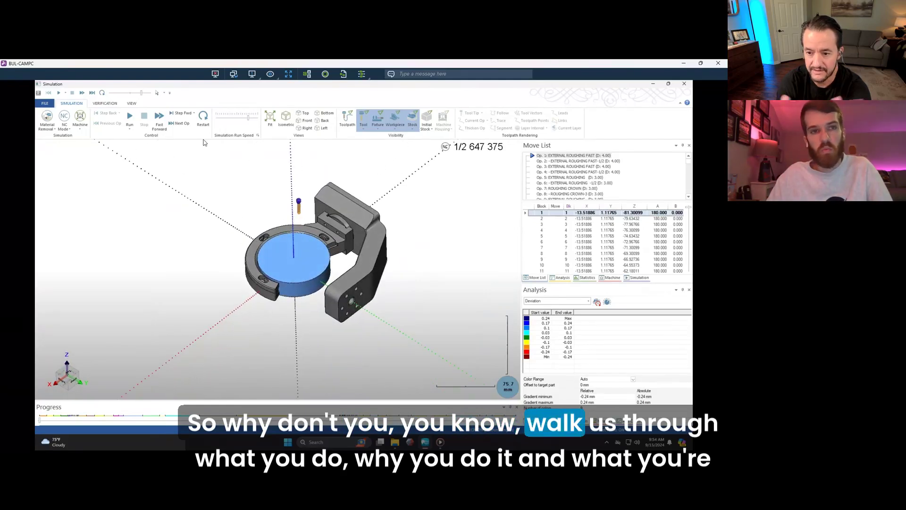
pyautogui.click(129, 117)
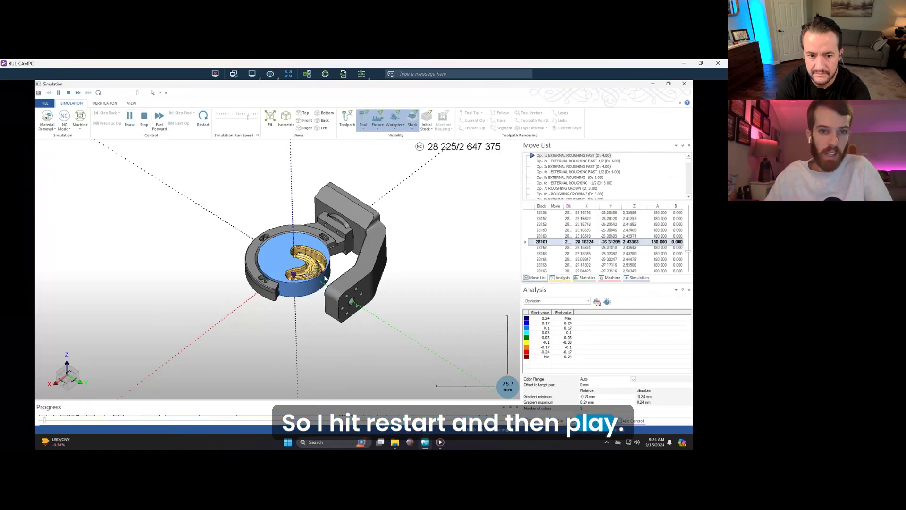
# Zoom in while the simulation roughs the arch pocket into the disc's other face
pyautogui.scroll(4, 325, 279)
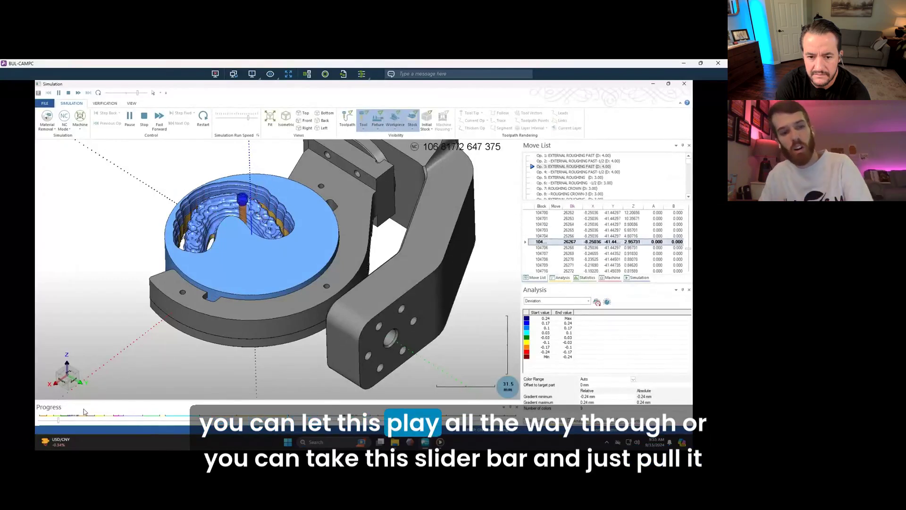
pyautogui.click(65, 423)
pyautogui.moveTo(64, 423); pyautogui.dragTo(556, 432)
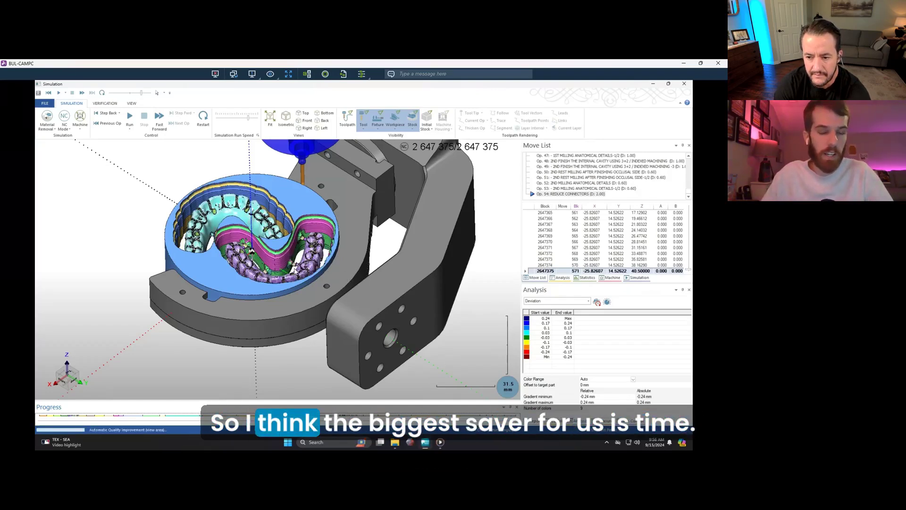
# Orbit to a near top-down view, apply Deviation analysis, and zoom in on the arches
pyautogui.moveTo(294, 271); pyautogui.dragTo(306, 283, button='middle')
pyautogui.moveTo(254, 253); pyautogui.dragTo(274, 253, button='middle')
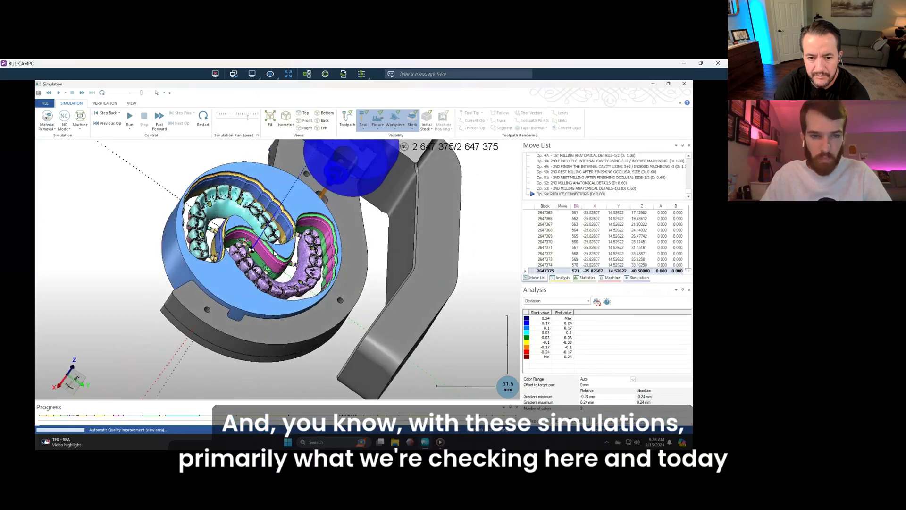
pyautogui.moveTo(277, 249); pyautogui.dragTo(255, 238, button='middle')
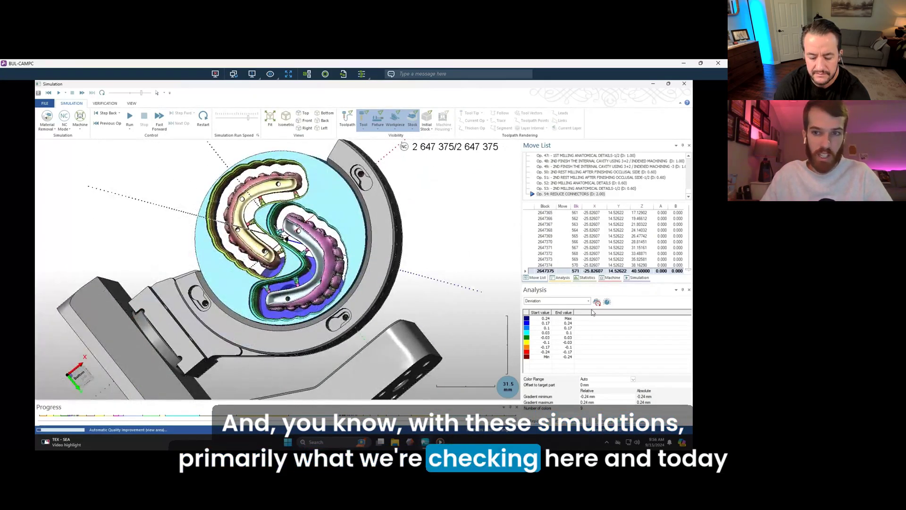
pyautogui.click(597, 302)
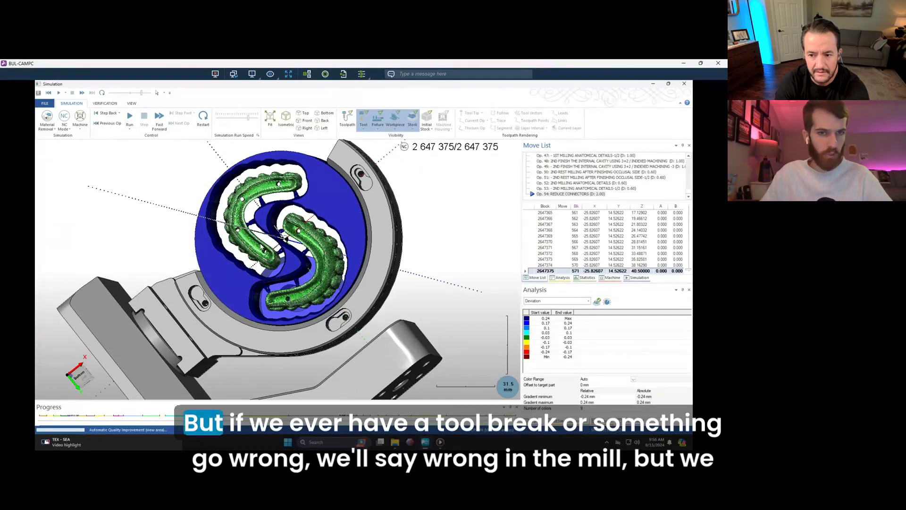
pyautogui.scroll(3, 259, 246)
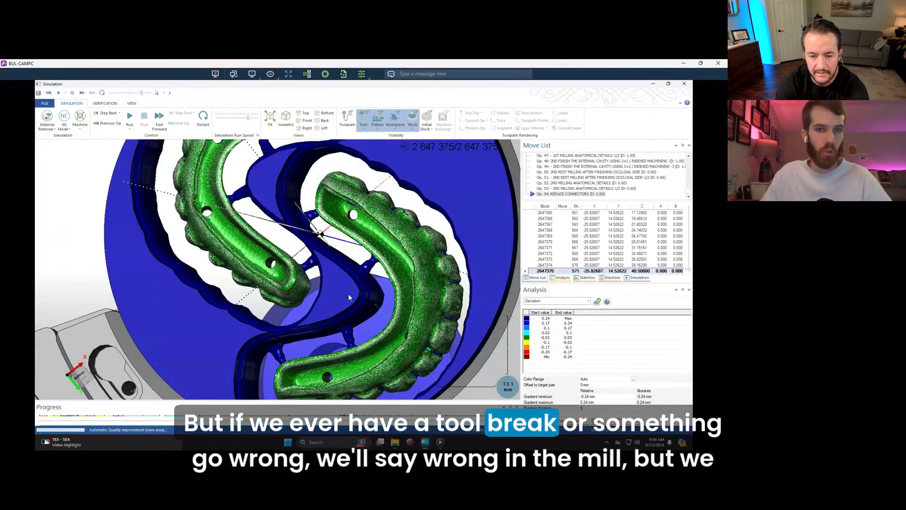
pyautogui.moveTo(343, 302); pyautogui.dragTo(347, 296, button='middle')
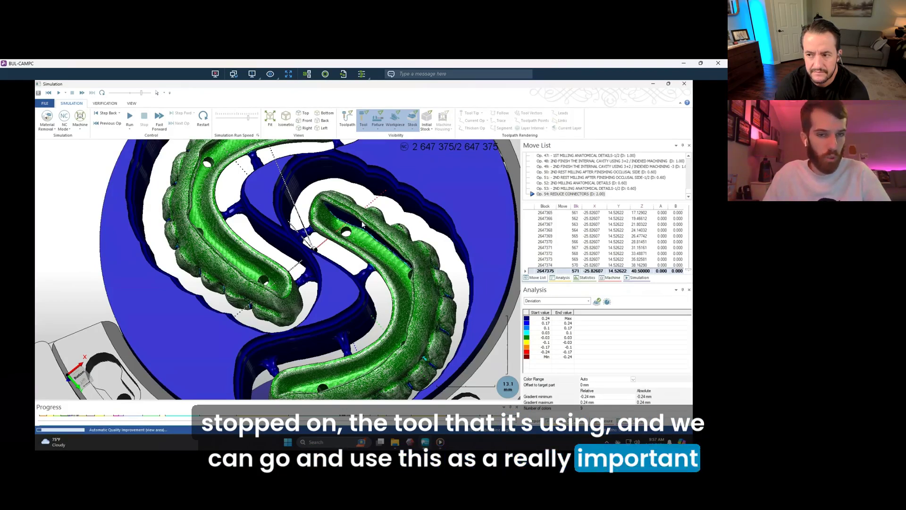
# Tilt the part to show the cavity walls and enlarge the Move List of operations
pyautogui.moveTo(362, 225); pyautogui.dragTo(300, 273, button='middle')
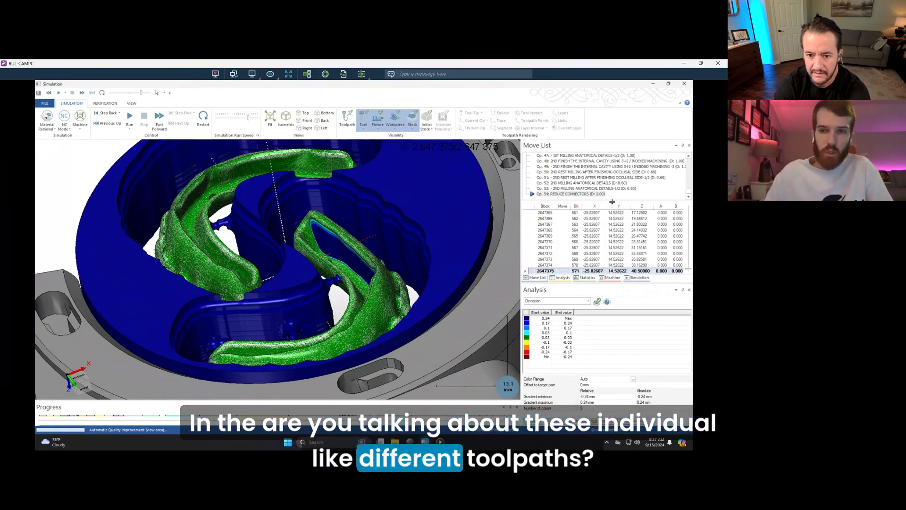
pyautogui.moveTo(612, 202); pyautogui.dragTo(612, 226)
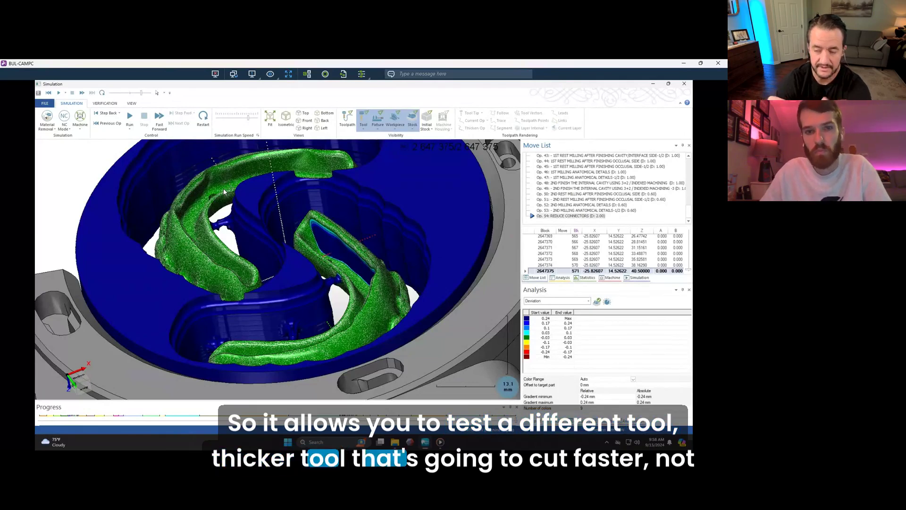
# Restart the simulation at block 1 of Op. 1, showing the uncut blue disc in the fixture
pyautogui.click(204, 118)
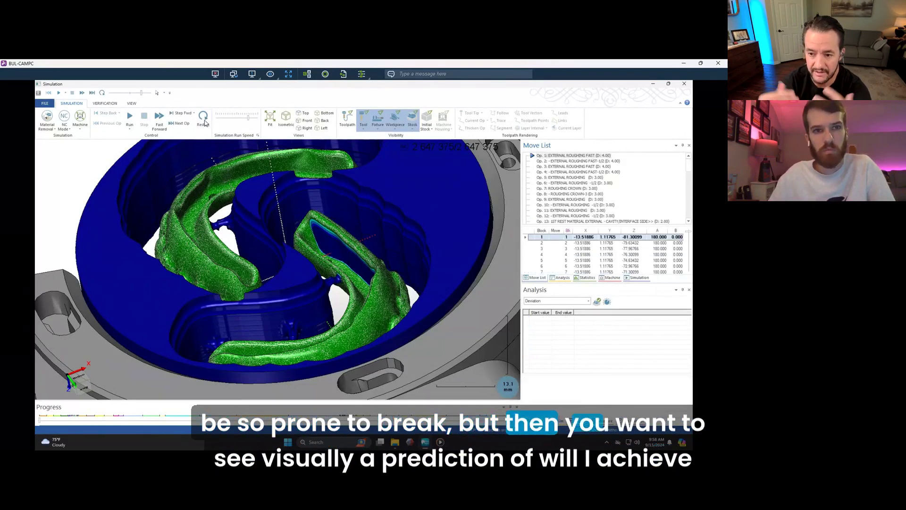
pyautogui.scroll(3, 340, 288)
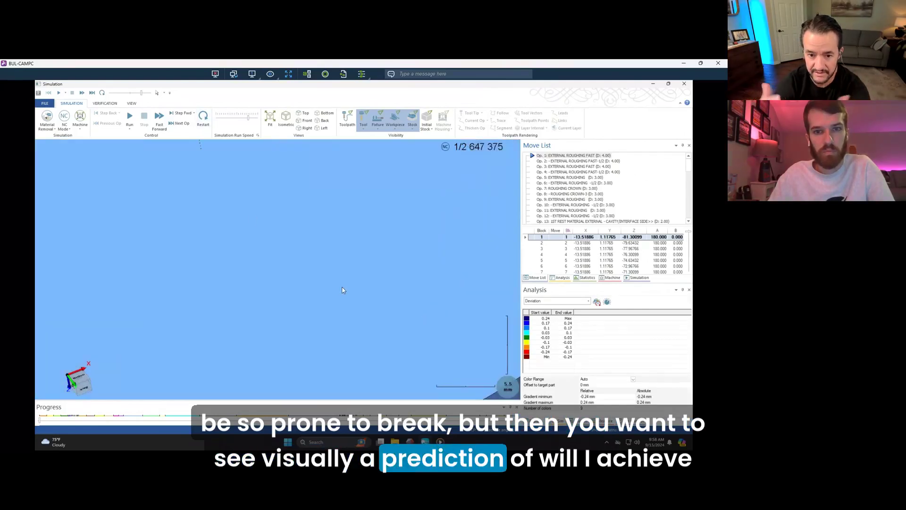
pyautogui.scroll(-5, 343, 289)
pyautogui.moveTo(340, 283); pyautogui.dragTo(301, 243, button='middle')
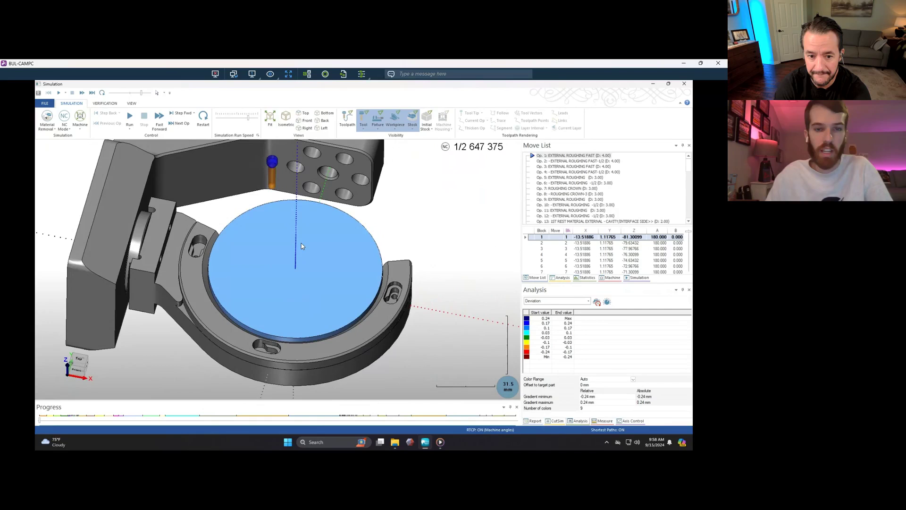
# Run the simulation and watch from a lower front angle as roughing cuts an arch-shaped pocket
pyautogui.click(130, 118)
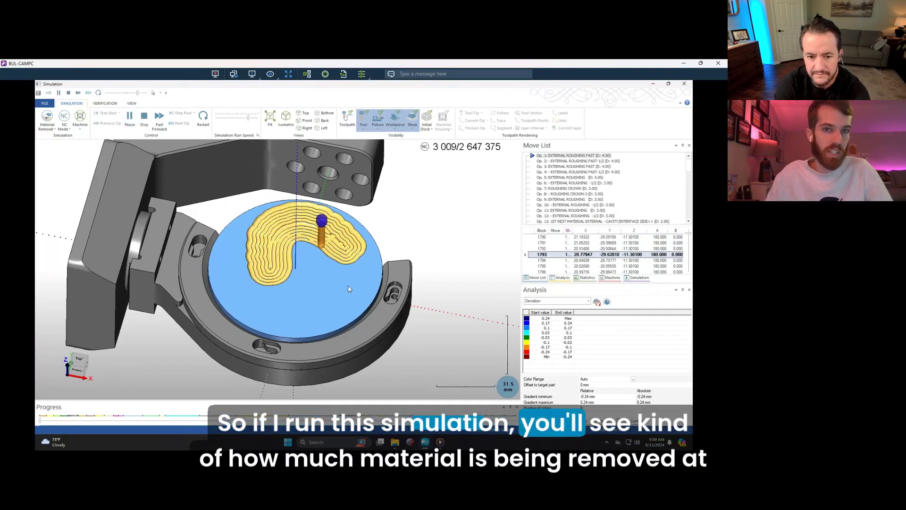
pyautogui.moveTo(334, 297); pyautogui.dragTo(338, 267, button='middle')
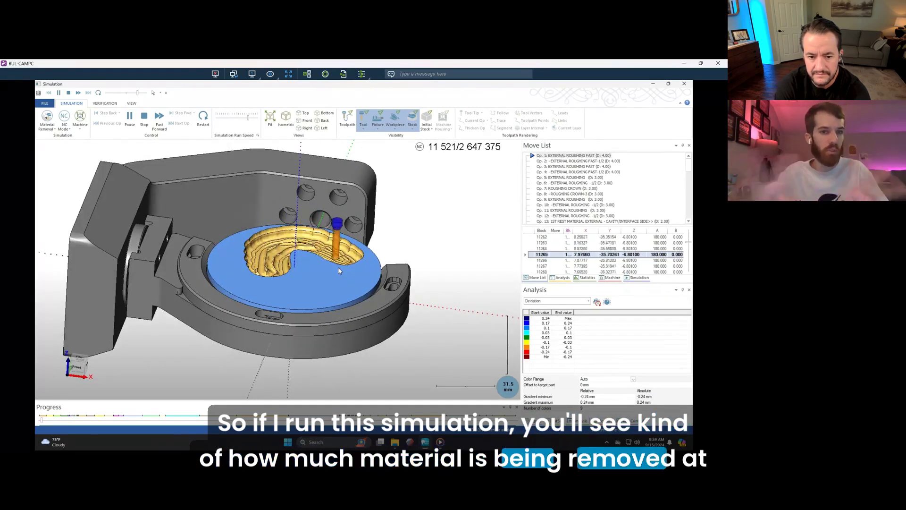